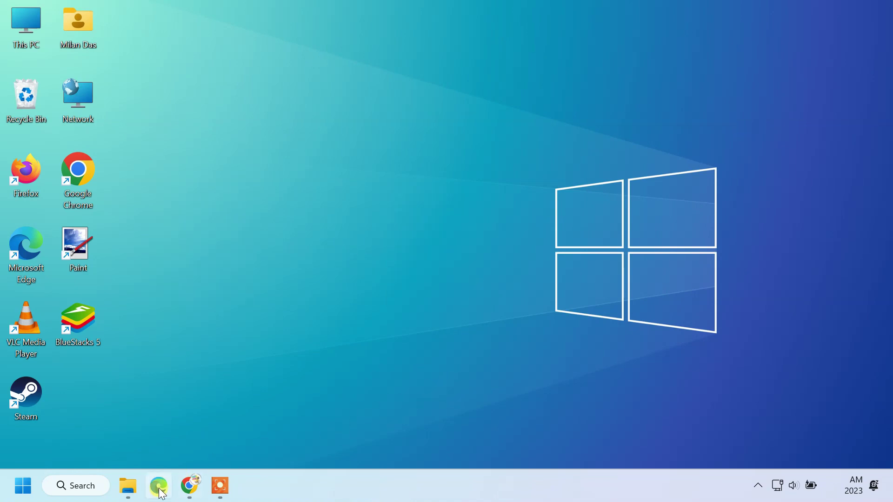
Open the ConvertICO converter from the 'png to ico' search results.
{"action": "left_click", "coordinate": [186, 486]}
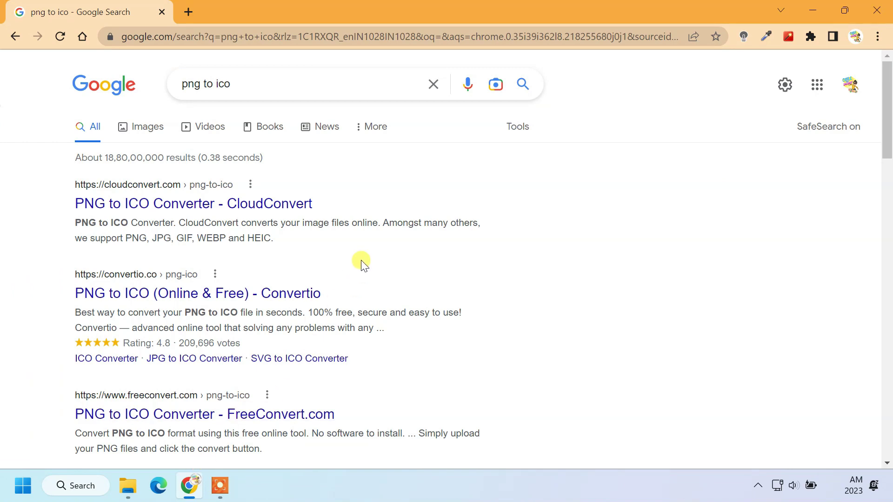
{"action": "scroll", "coordinate": [357, 271], "scroll_direction": "down", "scroll_amount": 5}
{"action": "scroll", "coordinate": [356, 271], "scroll_direction": "down", "scroll_amount": 5}
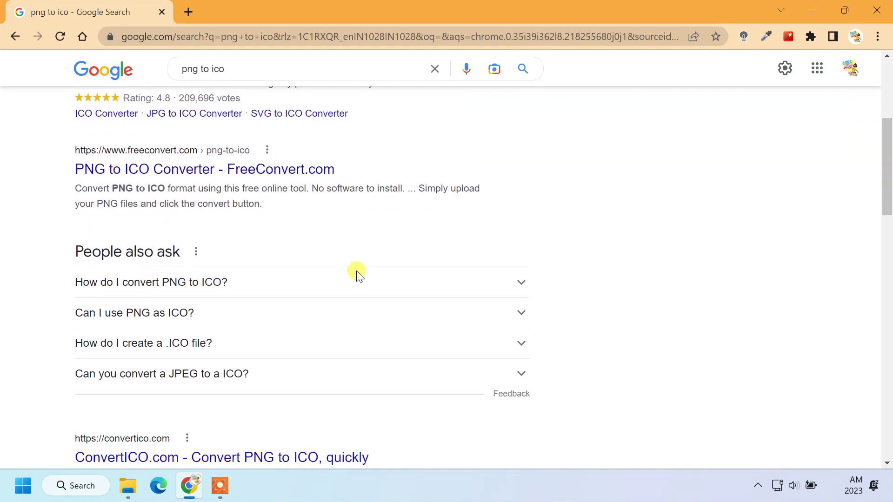
{"action": "left_click", "coordinate": [244, 286]}
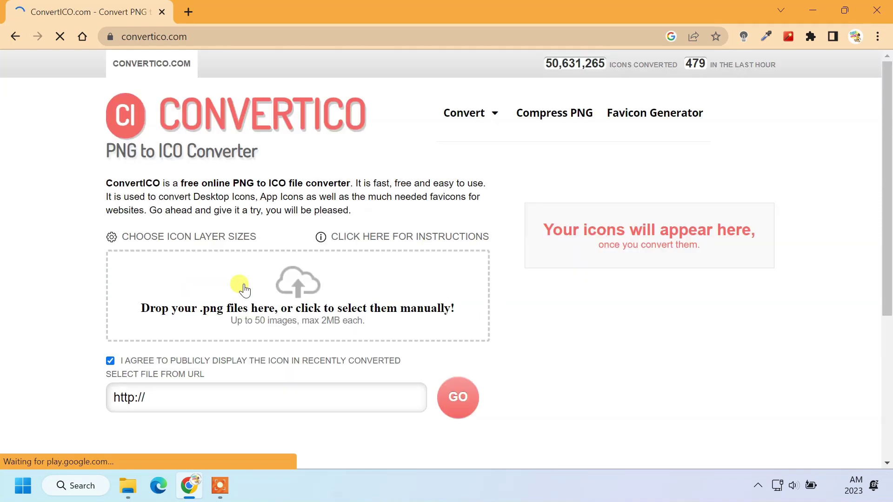
Convert all eleven cartoon PNGs from Downloads > Images to ICO and download the zip.
{"action": "left_click", "coordinate": [292, 286]}
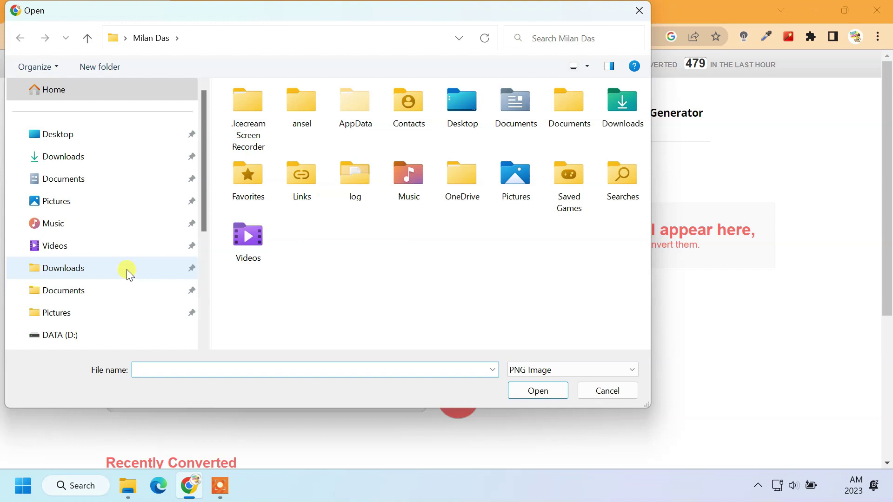
{"action": "left_click", "coordinate": [129, 269]}
{"action": "double_click", "coordinate": [257, 154]}
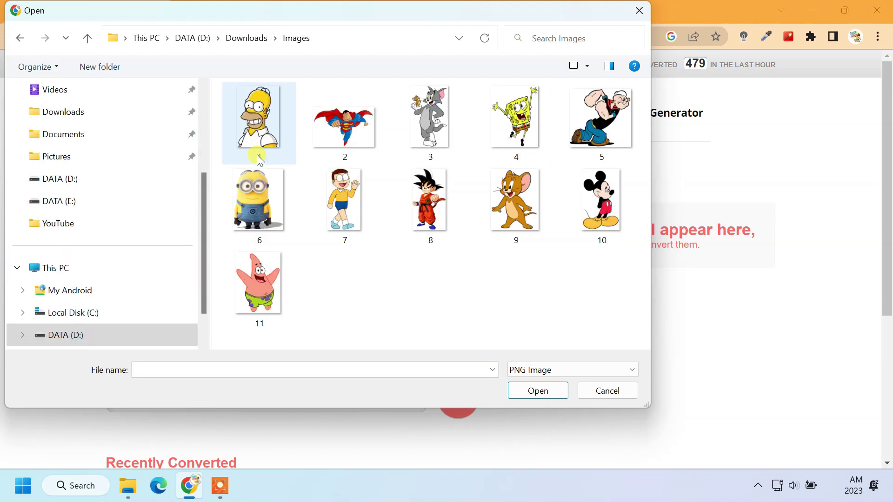
{"action": "left_click_drag", "start_coordinate": [577, 308], "coordinate": [258, 140]}
{"action": "left_click", "coordinate": [519, 395]}
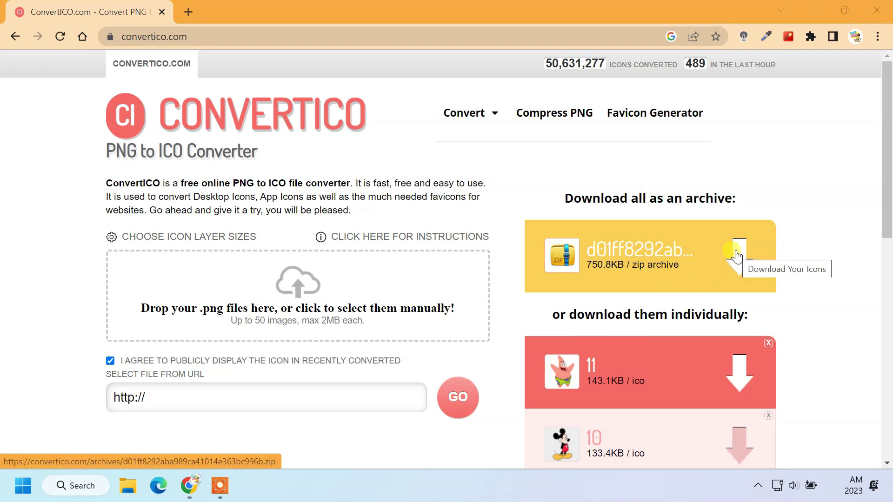
{"action": "left_click", "coordinate": [736, 255]}
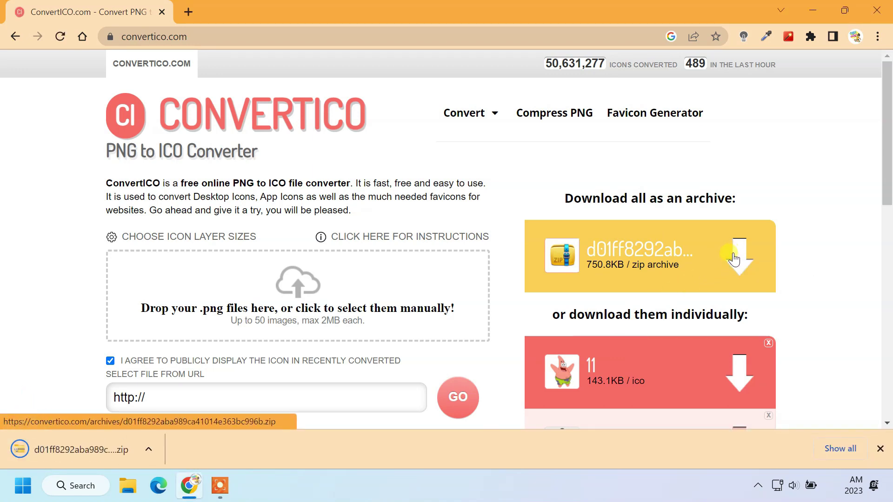
Extract the downloaded icon zip into its own folder in Downloads.
{"action": "left_click", "coordinate": [155, 448]}
{"action": "left_click", "coordinate": [172, 399]}
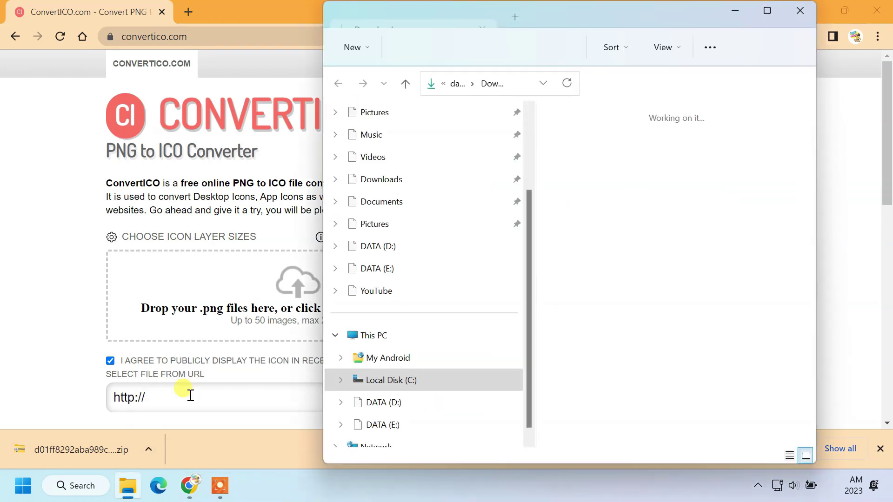
{"action": "right_click", "coordinate": [282, 178]}
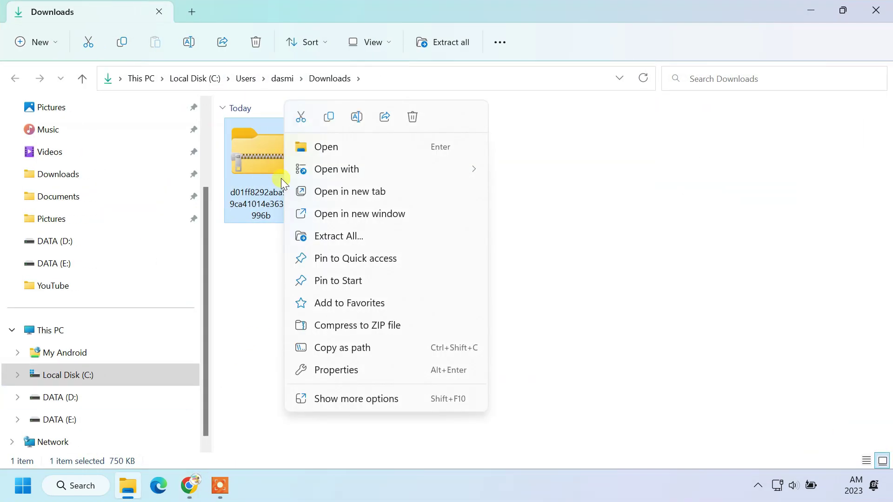
{"action": "left_click", "coordinate": [338, 234]}
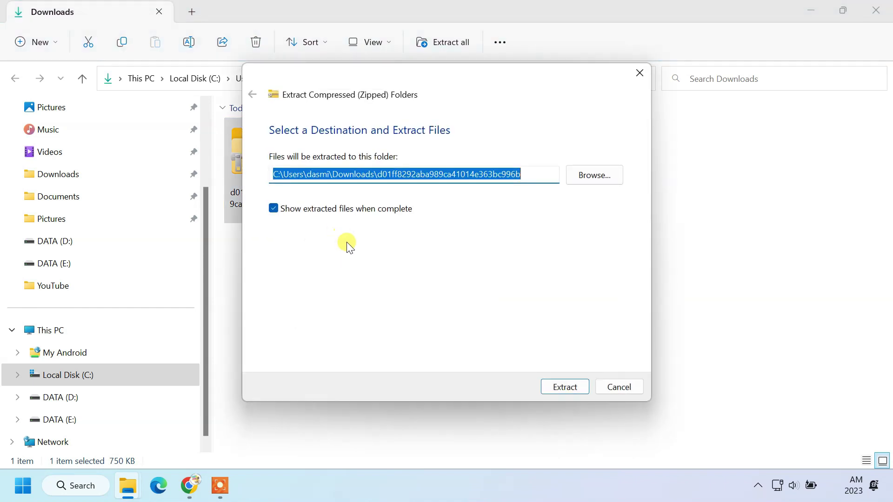
{"action": "left_click", "coordinate": [554, 383]}
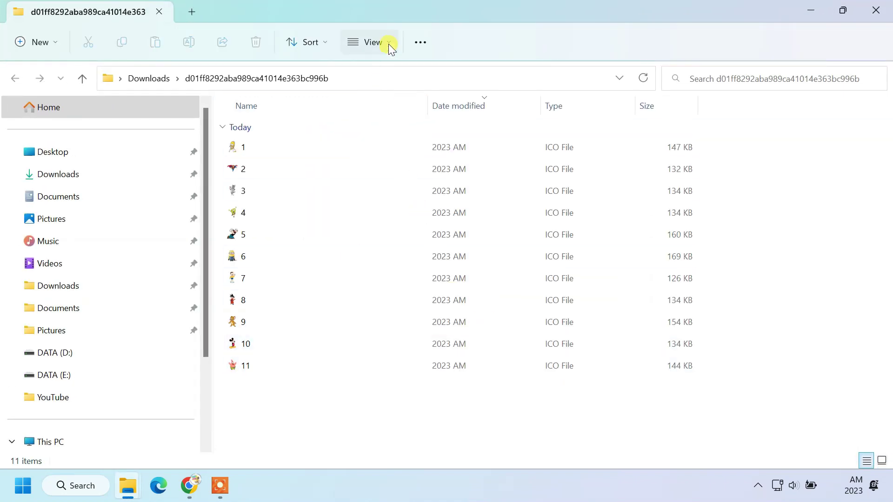
View the eleven icons as Large icons, then minimize Explorer and close Chrome.
{"action": "left_click", "coordinate": [389, 44]}
{"action": "left_click", "coordinate": [394, 95]}
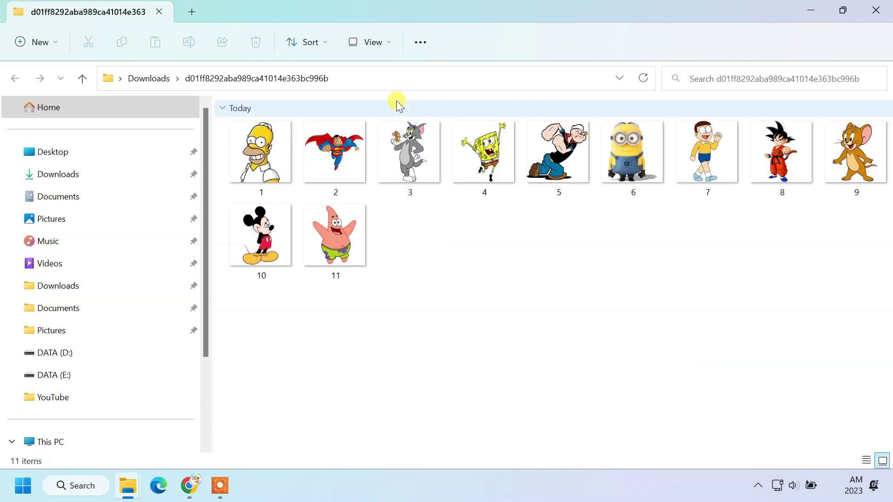
{"action": "mouse_move", "coordinate": [422, 183]}
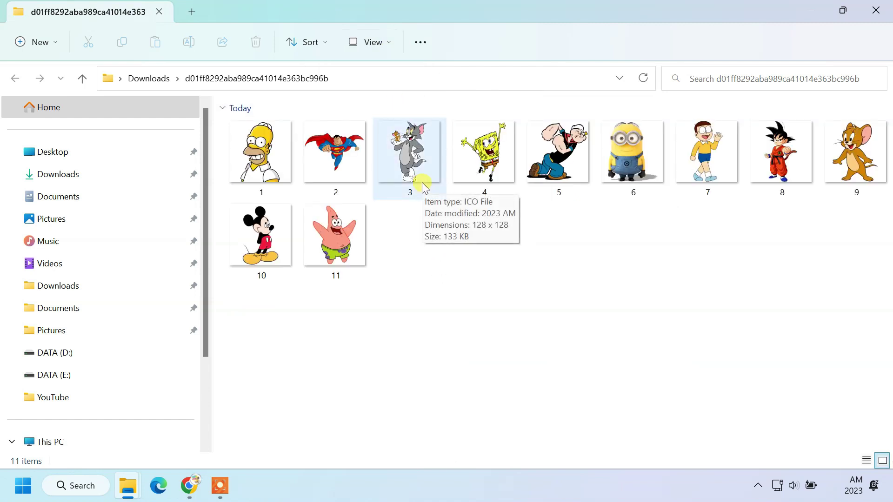
{"action": "key", "text": "alt+Left"}
{"action": "left_click", "coordinate": [811, 11]}
{"action": "left_click", "coordinate": [873, 10]}
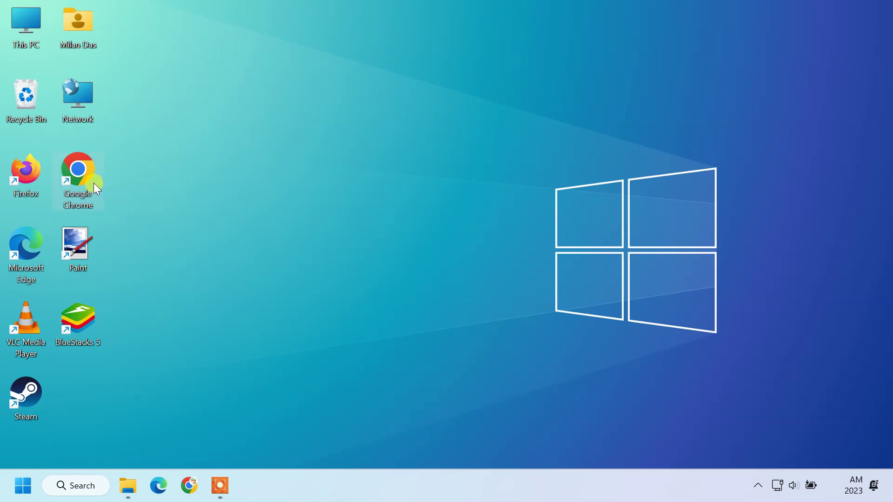
Open the Properties dialog of the Google Chrome desktop shortcut.
{"action": "mouse_move", "coordinate": [94, 183]}
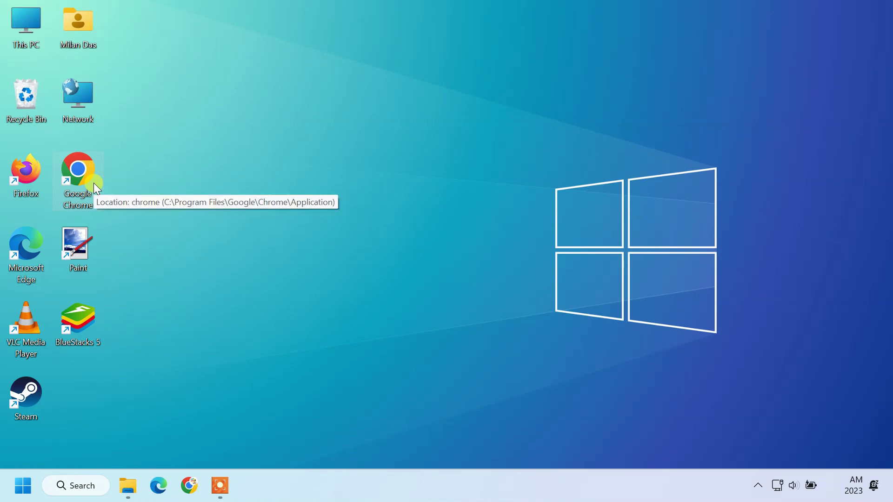
{"action": "right_click", "coordinate": [93, 183]}
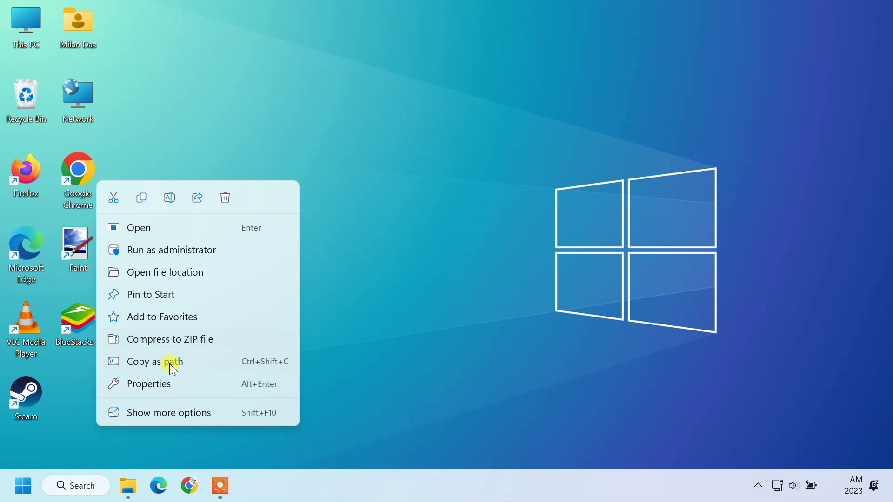
{"action": "left_click", "coordinate": [178, 383]}
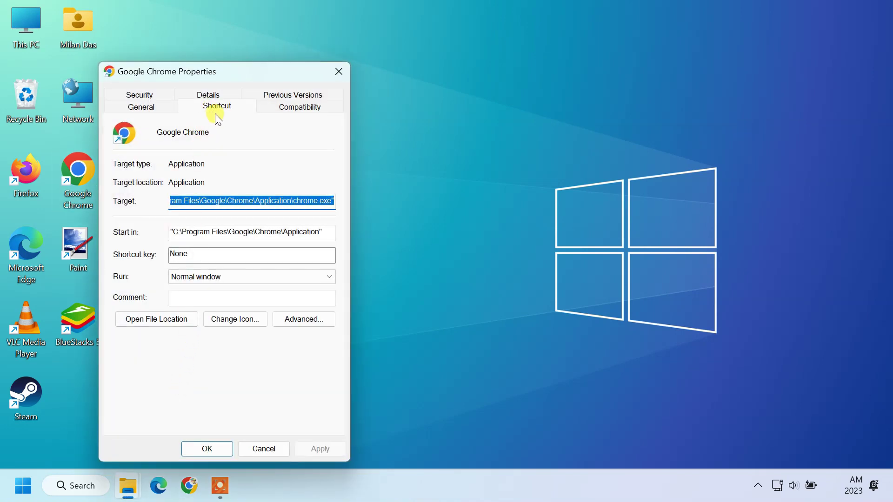
From Change Icon, browse to the extracted icons folder in Downloads, shown as Large icons.
{"action": "left_click", "coordinate": [238, 321]}
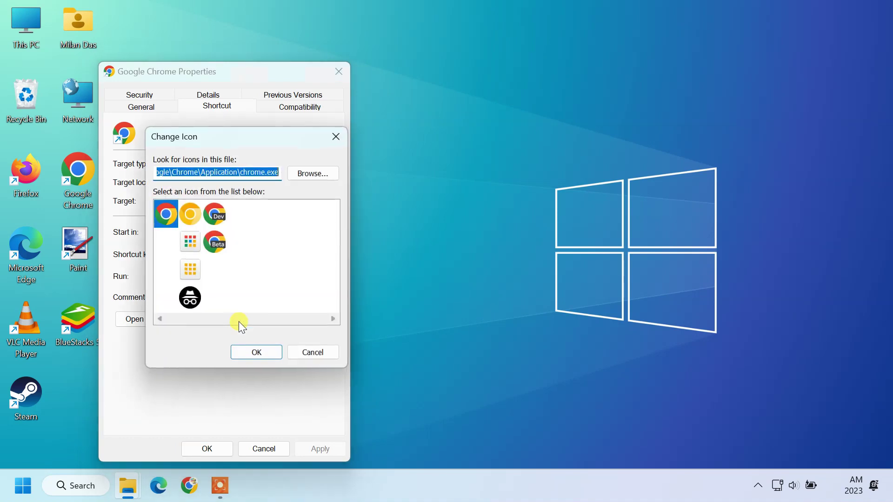
{"action": "left_click", "coordinate": [308, 172]}
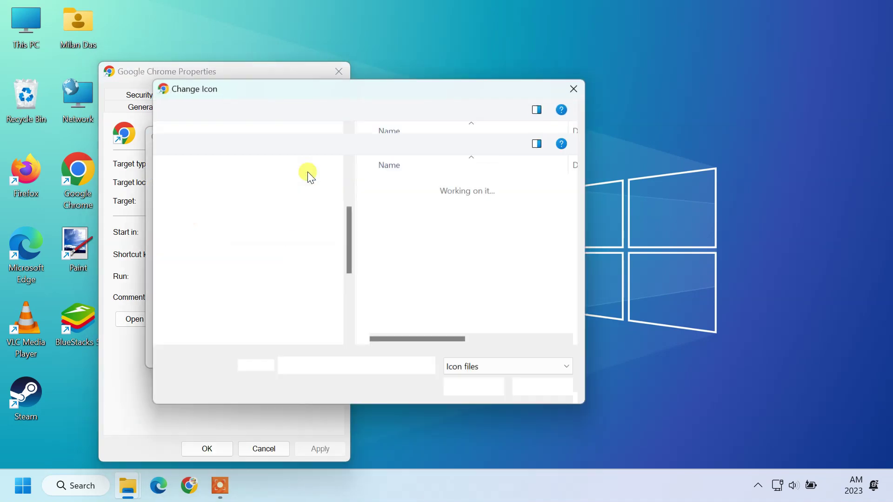
{"action": "scroll", "coordinate": [299, 189], "scroll_direction": "up", "scroll_amount": 3}
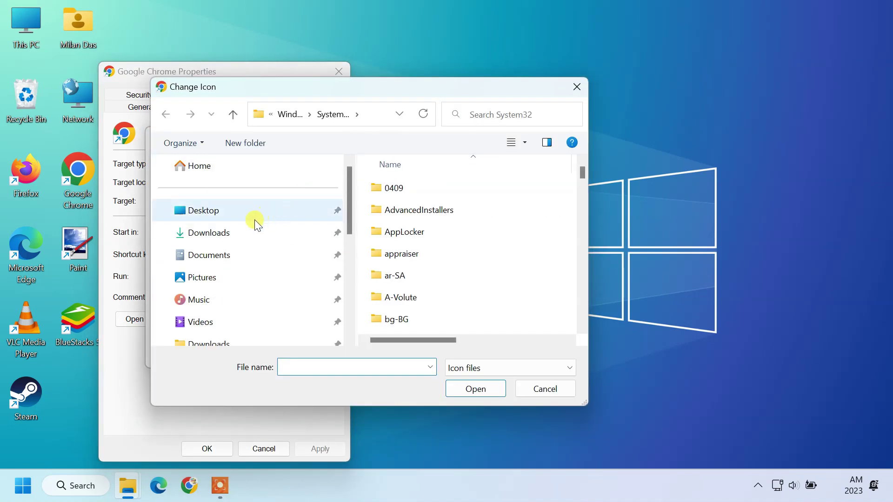
{"action": "left_click", "coordinate": [237, 232]}
{"action": "left_click", "coordinate": [386, 222]}
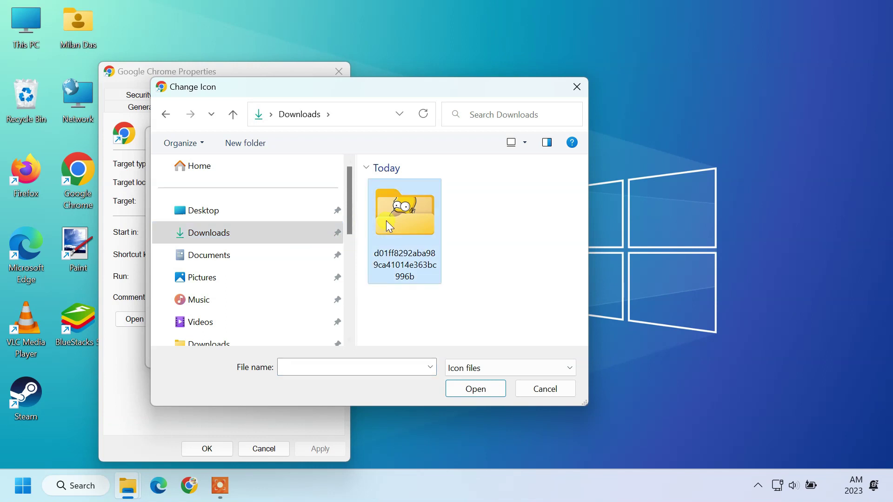
{"action": "double_click", "coordinate": [386, 221]}
{"action": "left_click", "coordinate": [525, 143]}
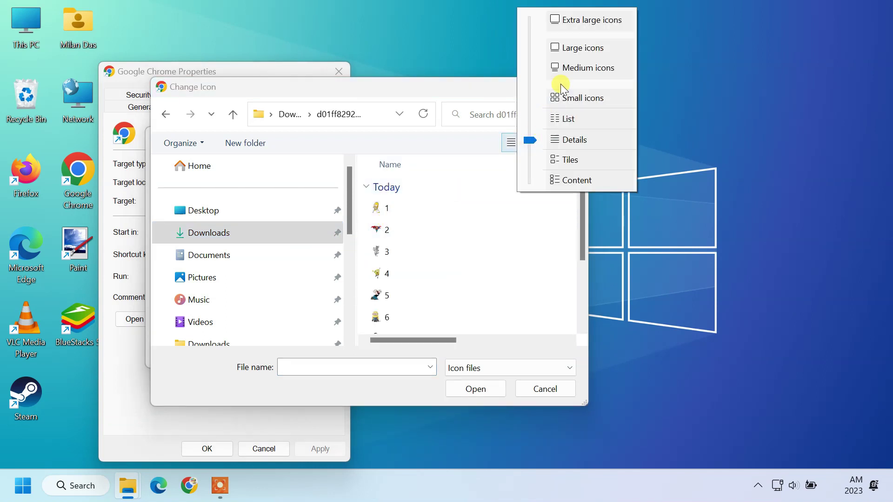
{"action": "left_click", "coordinate": [574, 47]}
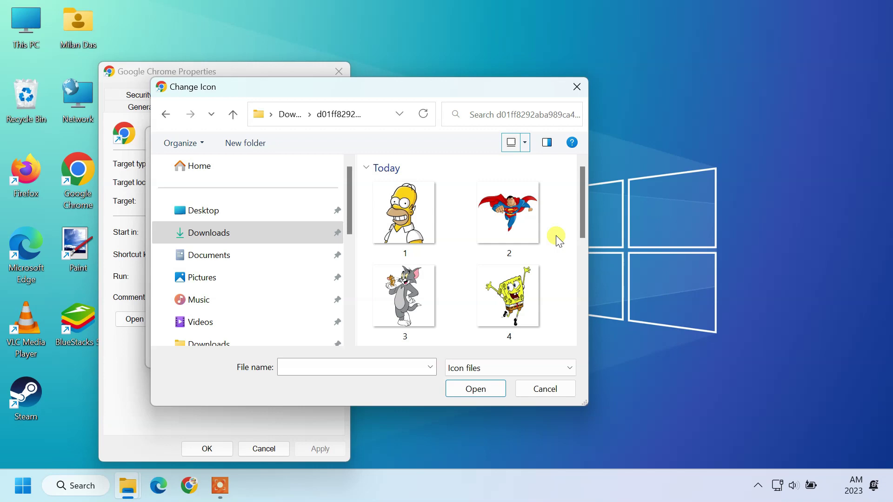
Pick icon file 8 (Goku) and apply it to the Chrome shortcut.
{"action": "scroll", "coordinate": [555, 240], "scroll_direction": "down", "scroll_amount": 3}
{"action": "left_click", "coordinate": [513, 292]}
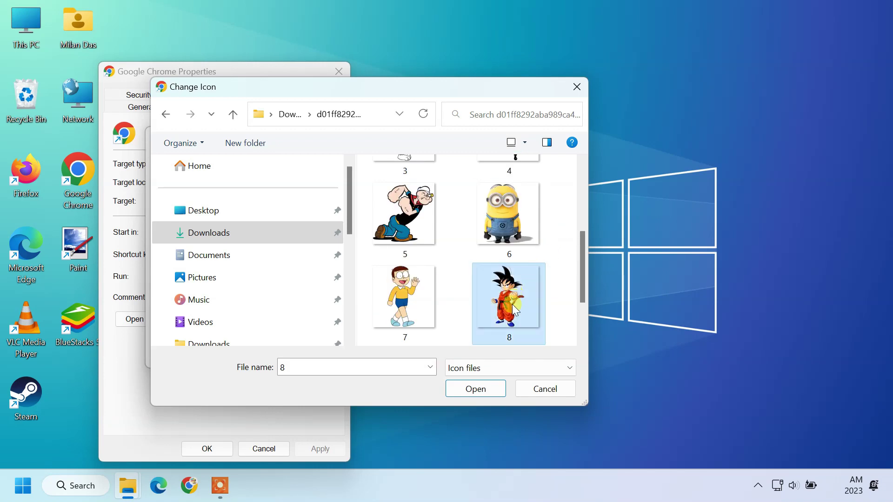
{"action": "left_click", "coordinate": [483, 391]}
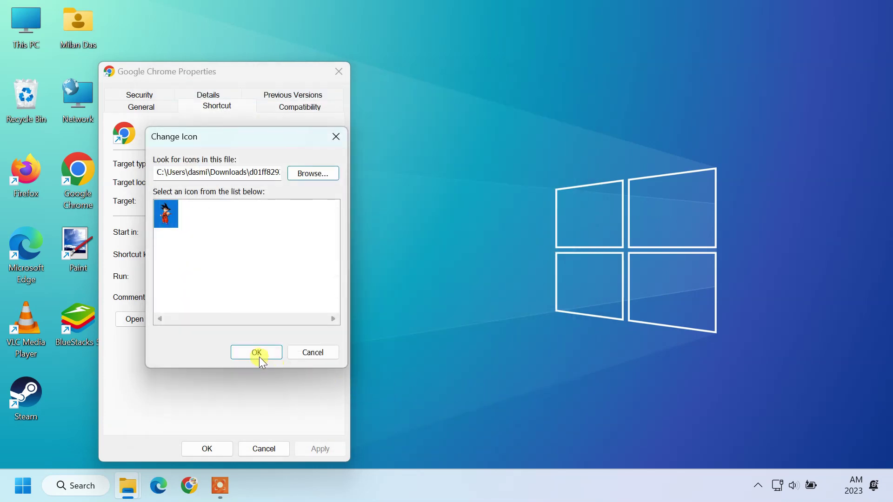
{"action": "left_click", "coordinate": [257, 354]}
{"action": "left_click", "coordinate": [324, 447]}
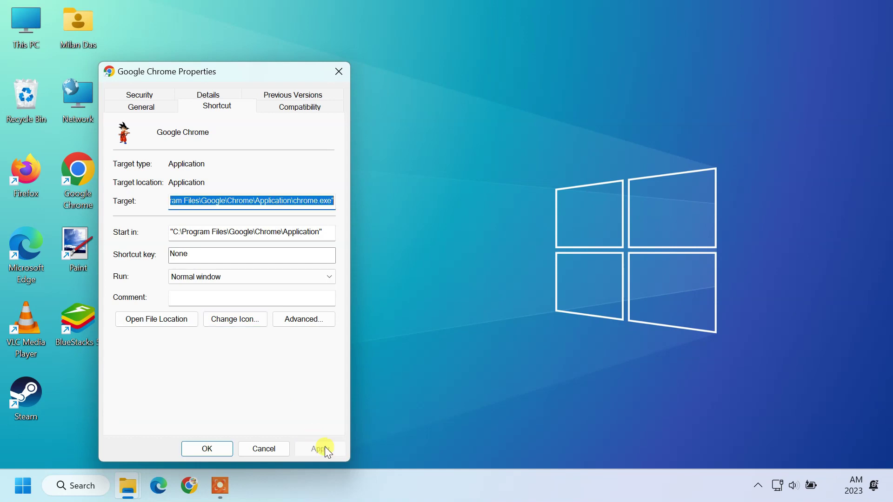
{"action": "left_click", "coordinate": [208, 448]}
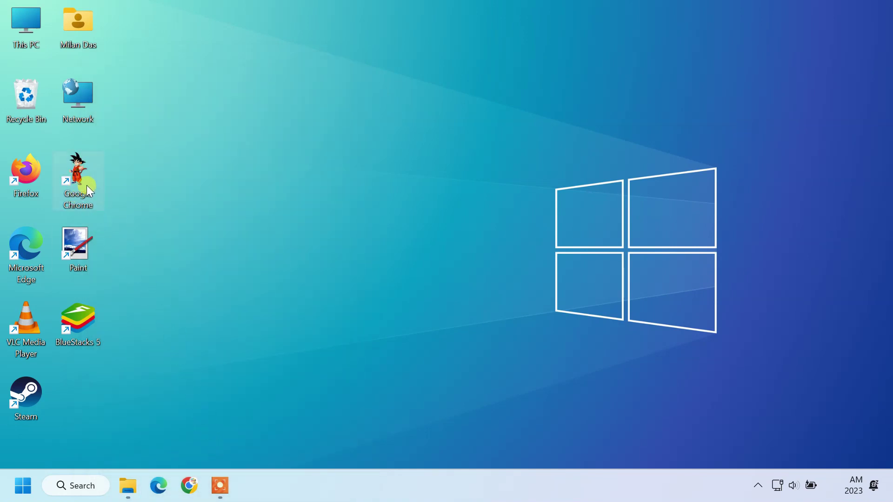
Unpin Chrome from the taskbar and re-pin it from the Goku desktop shortcut.
{"action": "right_click", "coordinate": [191, 481]}
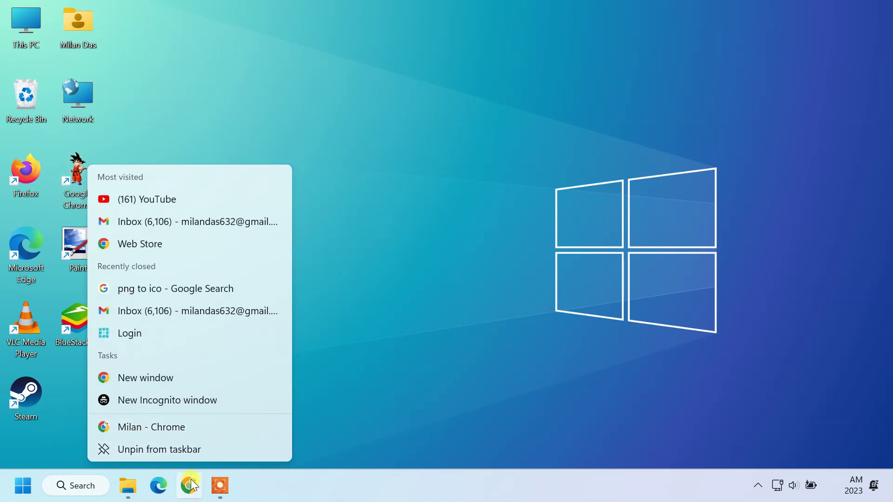
{"action": "left_click", "coordinate": [180, 449]}
{"action": "right_click", "coordinate": [83, 191]}
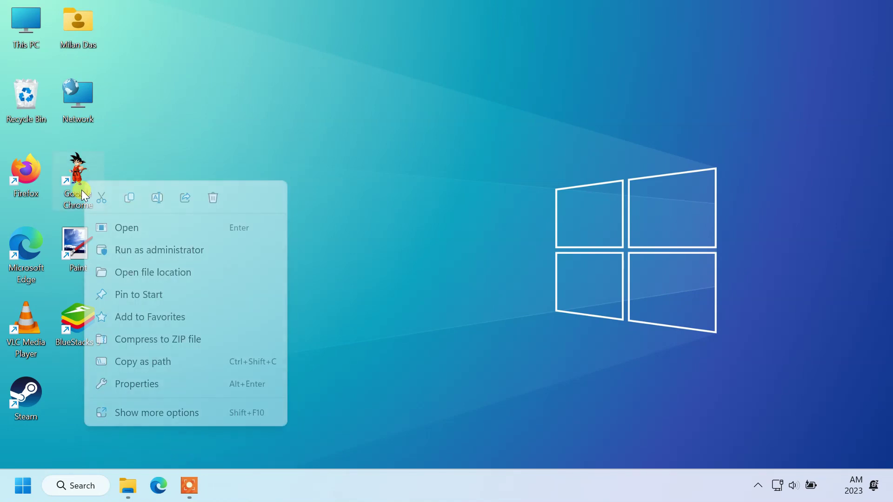
{"action": "left_click", "coordinate": [152, 409]}
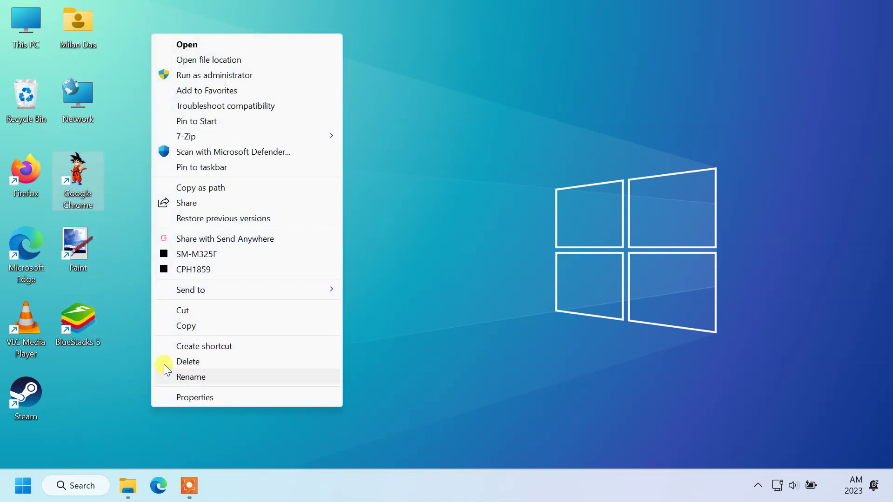
{"action": "left_click", "coordinate": [206, 169]}
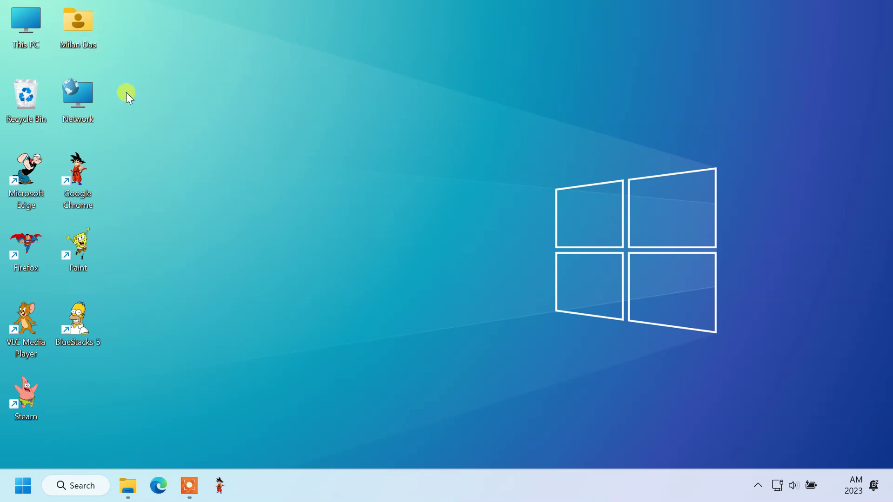
{"action": "left_click", "coordinate": [23, 485]}
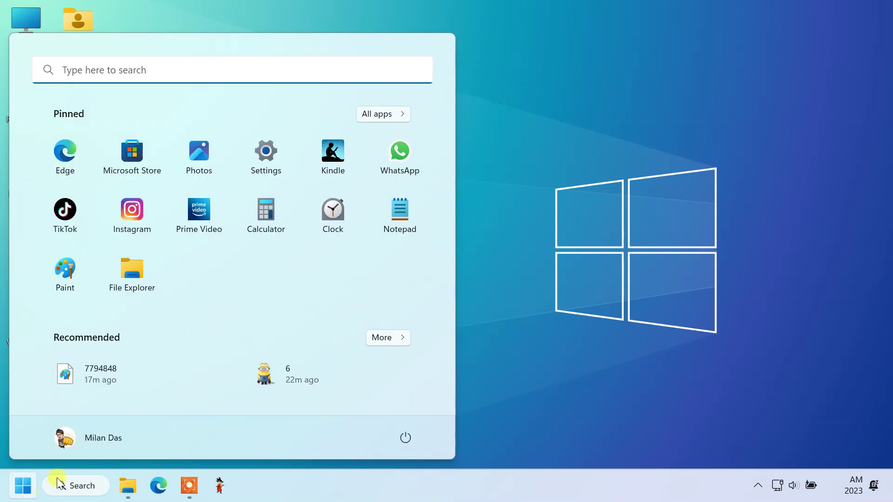
Open Desktop Icon Settings via Settings > Personalization > Themes.
{"action": "left_click", "coordinate": [252, 163]}
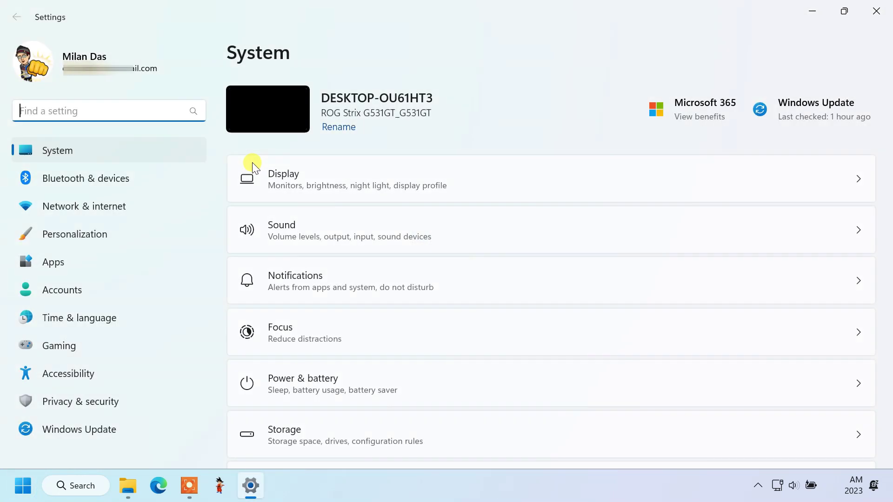
{"action": "left_click", "coordinate": [97, 239]}
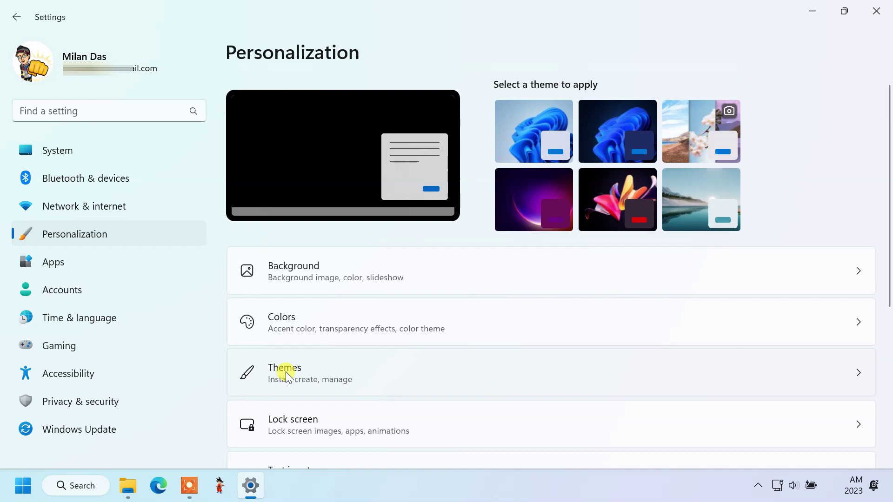
{"action": "left_click", "coordinate": [285, 372]}
{"action": "scroll", "coordinate": [285, 372], "scroll_direction": "down", "scroll_amount": 5}
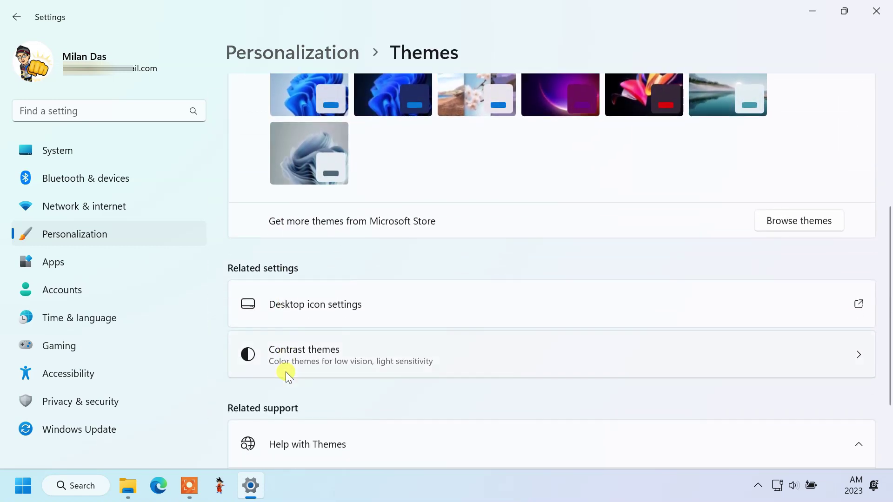
{"action": "left_click", "coordinate": [300, 308]}
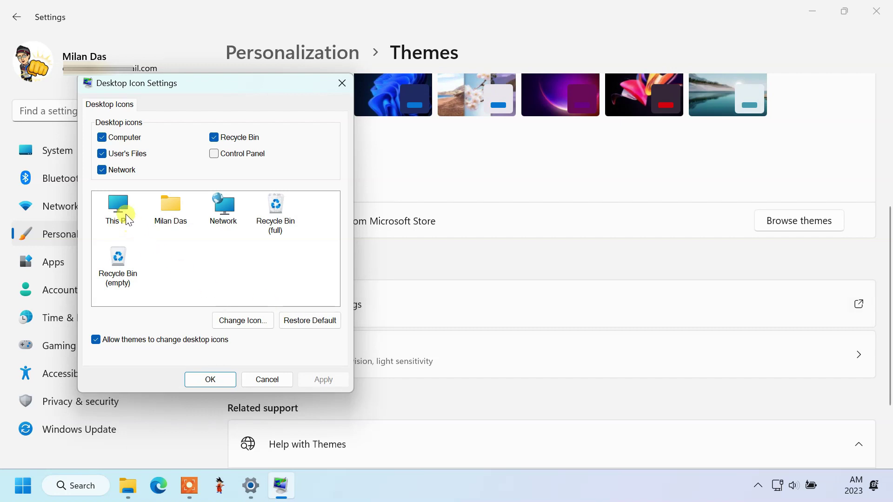
Give This PC icon file 6, the minion, from the converted icons folder, and confirm.
{"action": "left_click", "coordinate": [241, 322]}
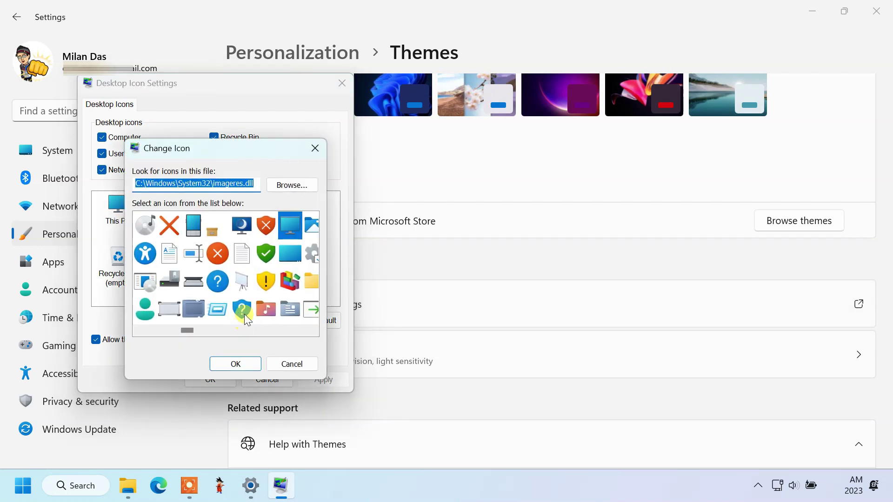
{"action": "left_click", "coordinate": [293, 185]}
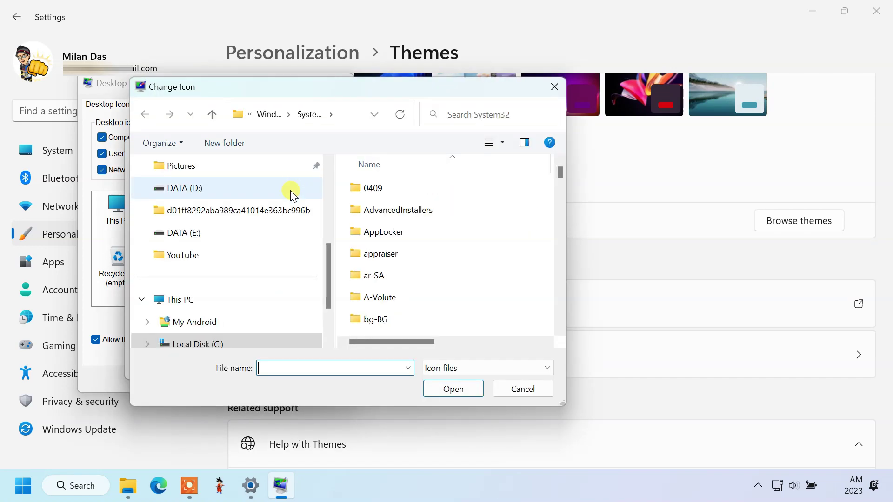
{"action": "scroll", "coordinate": [241, 211], "scroll_direction": "up", "scroll_amount": 3}
{"action": "left_click", "coordinate": [219, 234]}
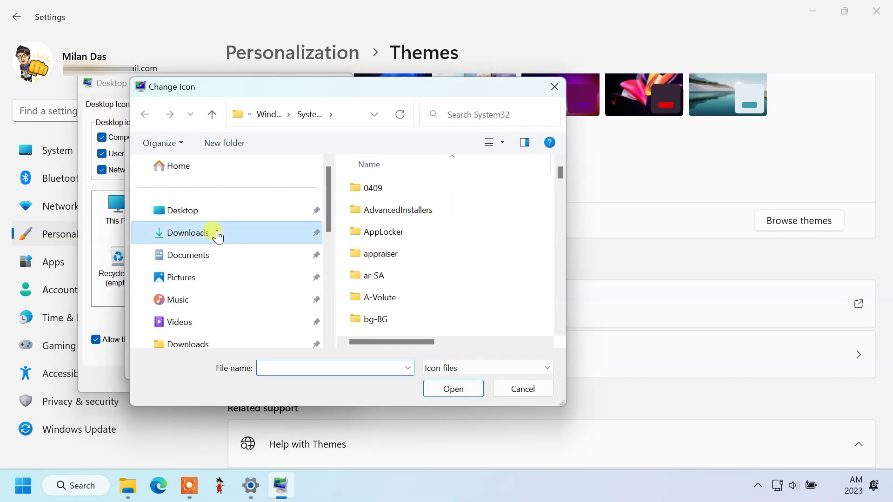
{"action": "double_click", "coordinate": [358, 230]}
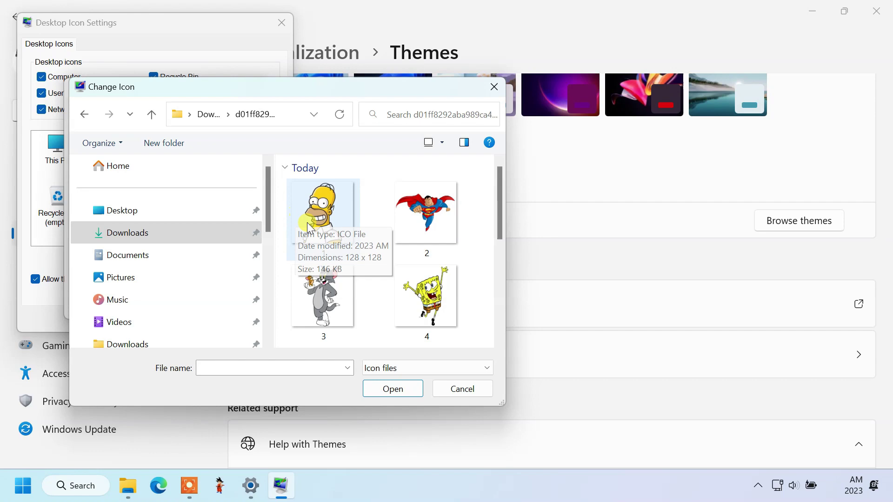
{"action": "scroll", "coordinate": [472, 245], "scroll_direction": "down", "scroll_amount": 3}
{"action": "left_click", "coordinate": [425, 218]}
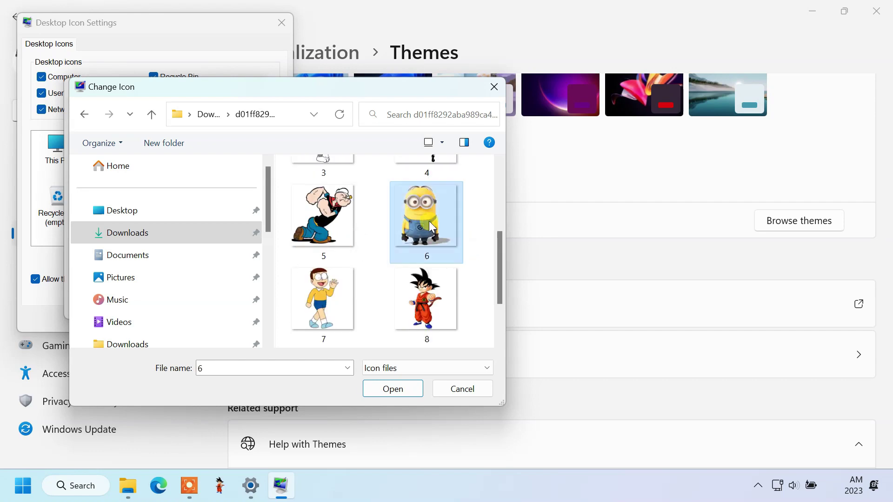
{"action": "left_click", "coordinate": [391, 389]}
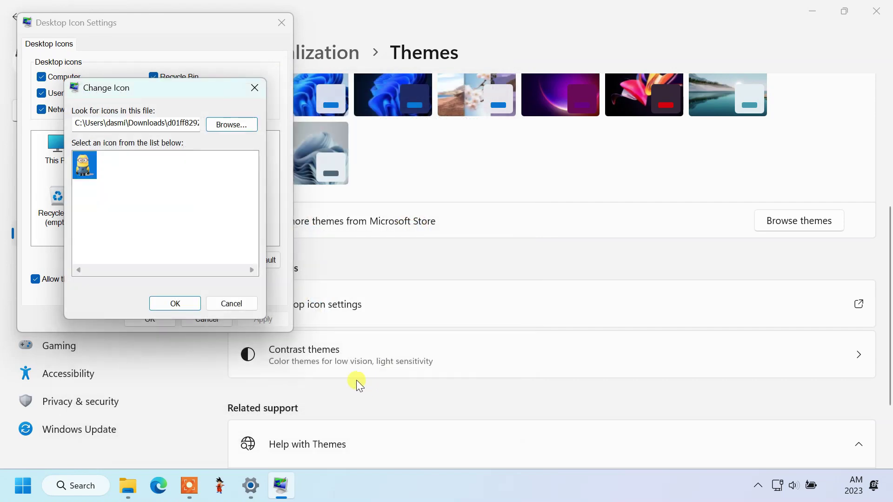
{"action": "left_click", "coordinate": [200, 303]}
{"action": "left_click", "coordinate": [258, 319]}
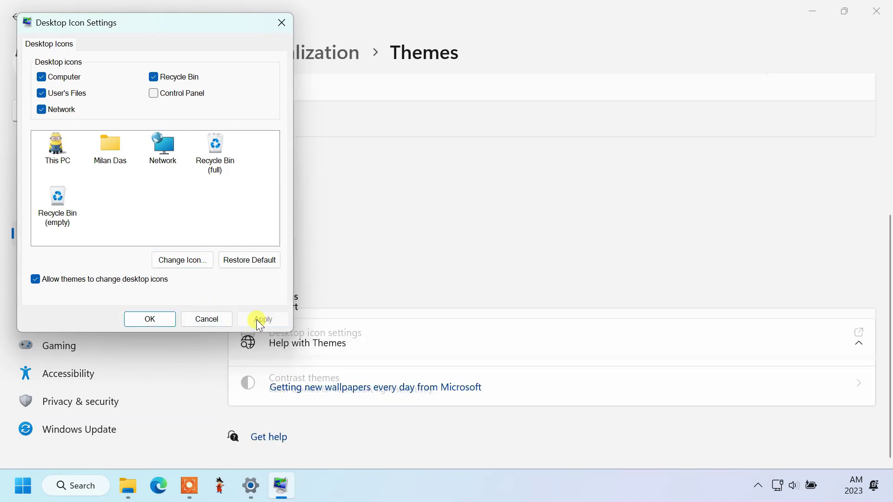
{"action": "left_click", "coordinate": [160, 321]}
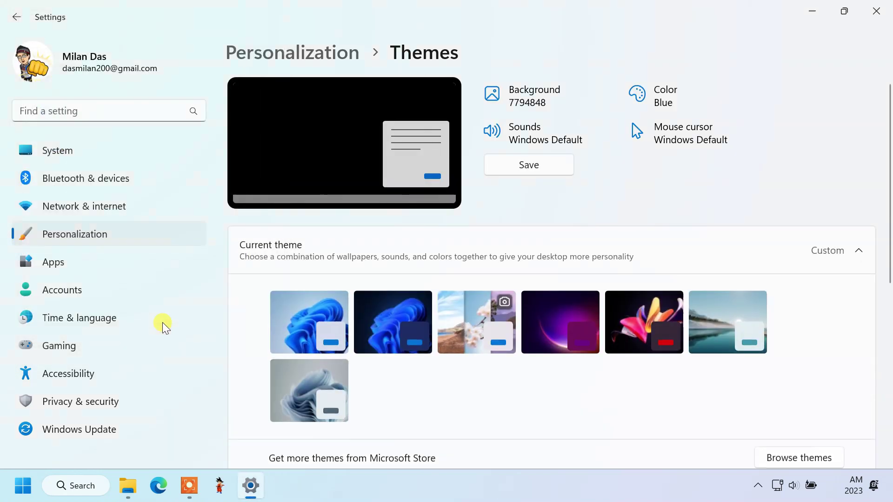
Minimize Settings to reveal the desktop with the Tom Recycle Bin icon.
{"action": "left_click", "coordinate": [799, 10]}
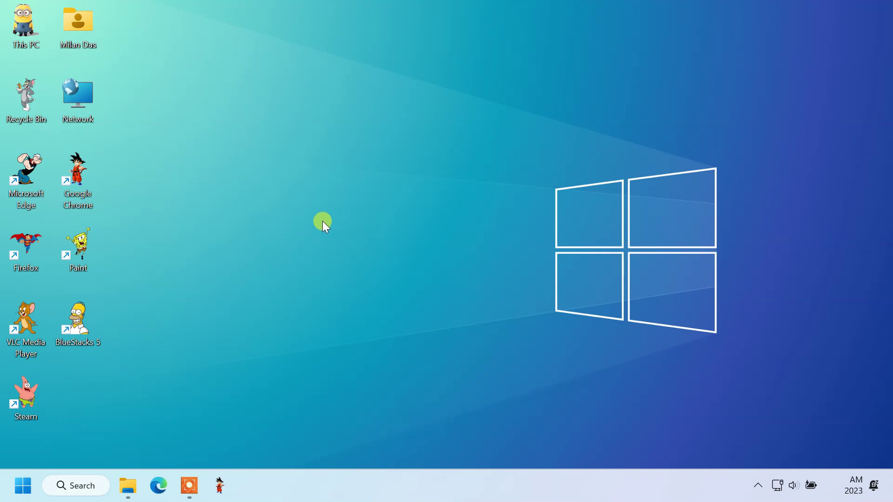
Send a new desktop shortcut of the chrome program file from Chrome's file location.
{"action": "right_click", "coordinate": [85, 185]}
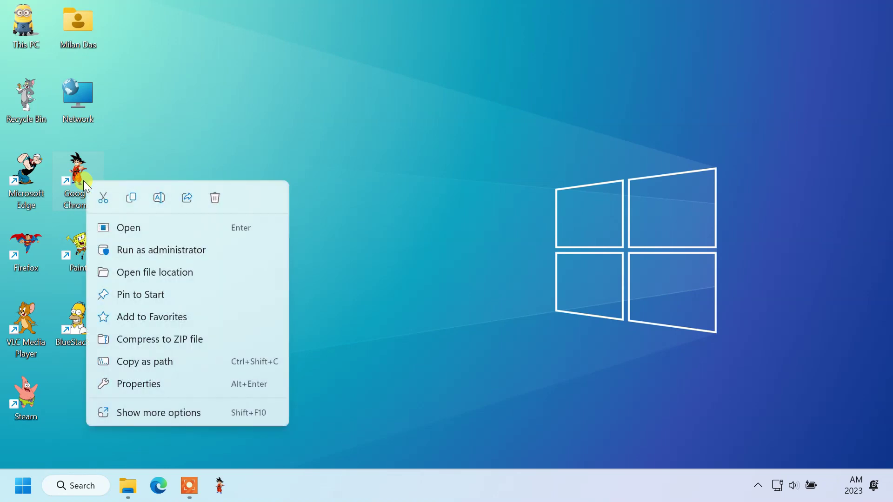
{"action": "left_click", "coordinate": [151, 274]}
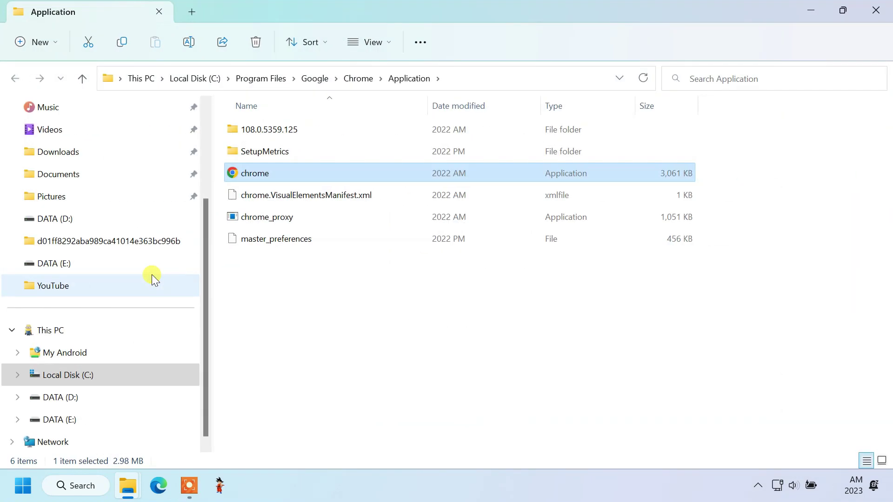
{"action": "right_click", "coordinate": [268, 171]}
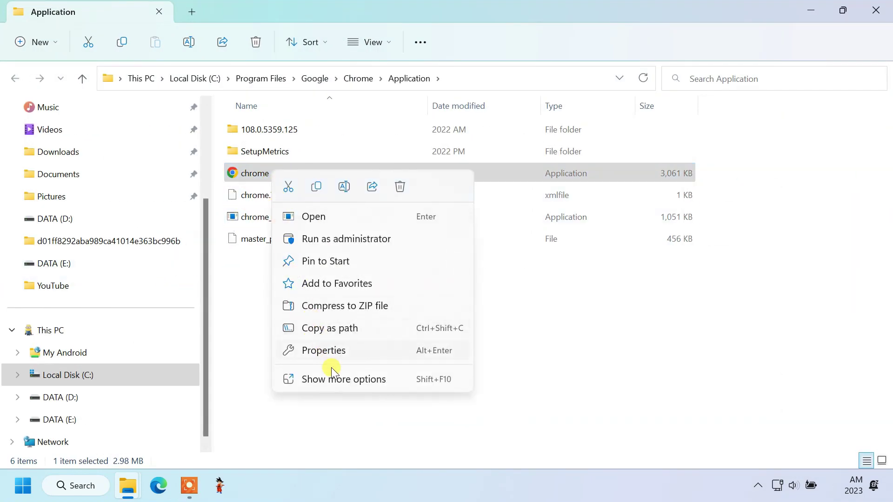
{"action": "left_click", "coordinate": [338, 380]}
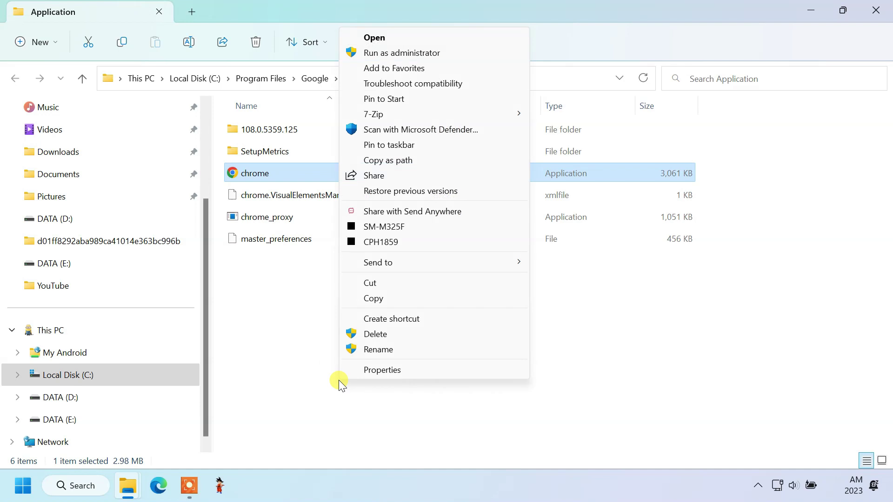
{"action": "mouse_move", "coordinate": [410, 263]}
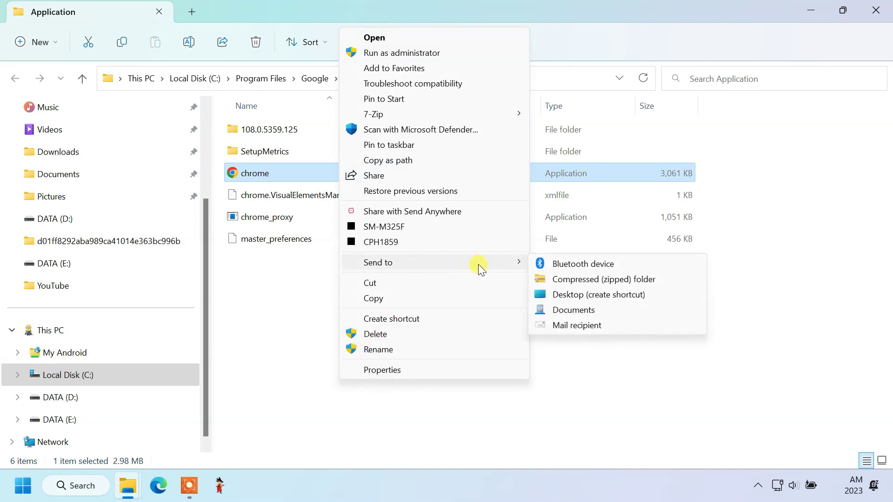
{"action": "left_click", "coordinate": [573, 295]}
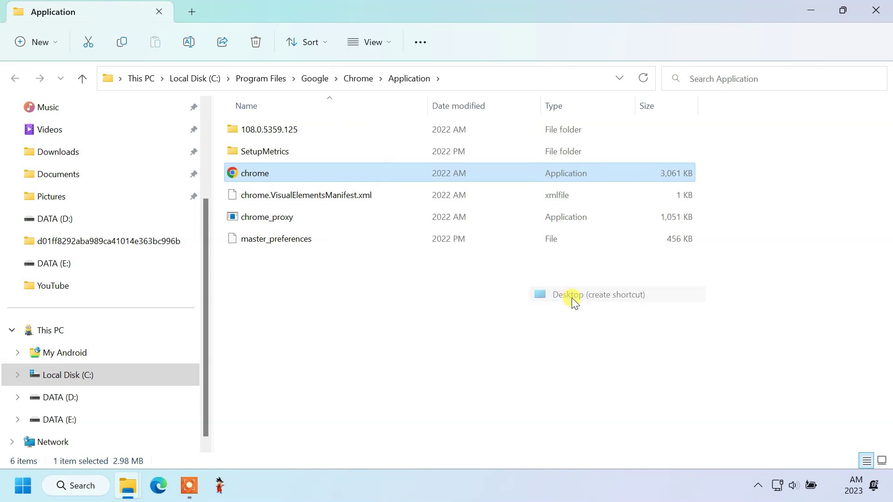
{"action": "left_click", "coordinate": [812, 10]}
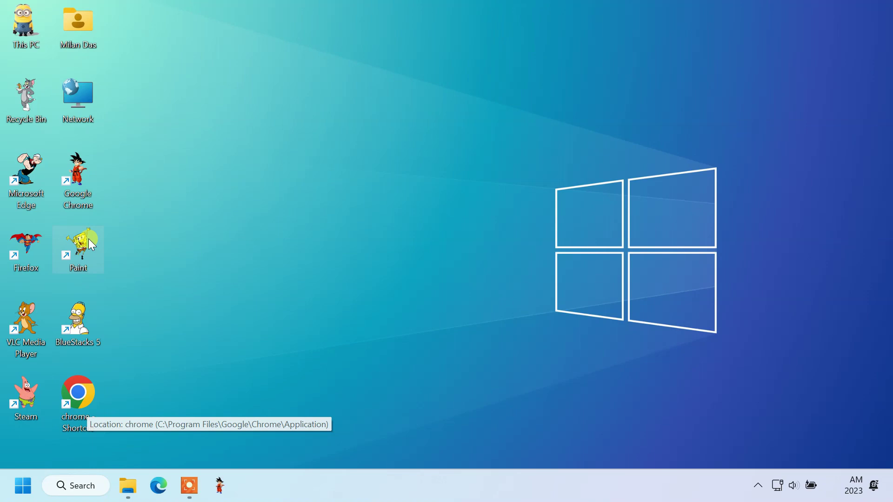
Delete the Goku Chrome shortcut, rename the new one 'Google Chrome', and place it beside Microsoft Edge.
{"action": "left_click", "coordinate": [83, 197]}
{"action": "key", "text": "Delete"}
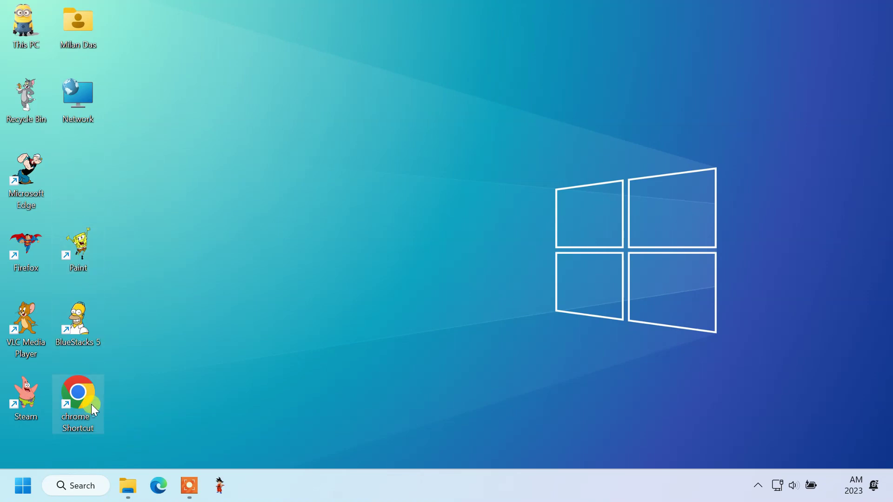
{"action": "key", "text": "F2"}
{"action": "type", "text": "Google Chro"}
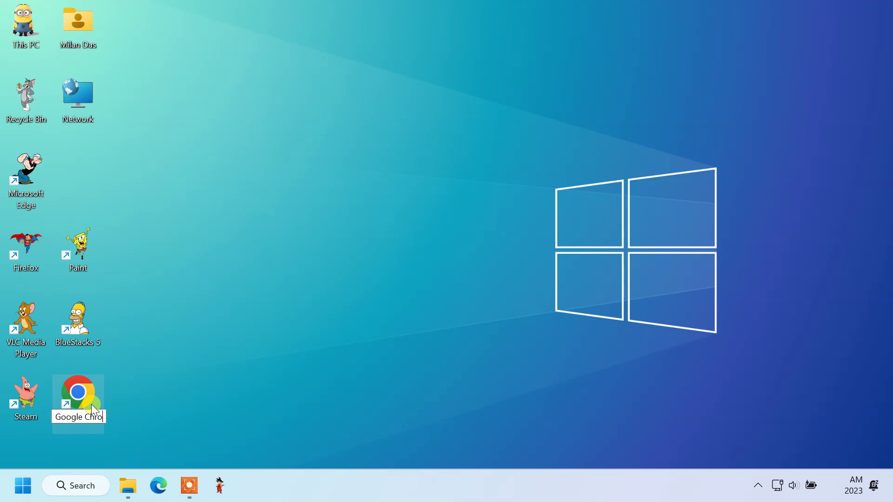
{"action": "type", "text": "me"}
{"action": "key", "text": "Return"}
{"action": "left_click_drag", "start_coordinate": [91, 404], "coordinate": [101, 189]}
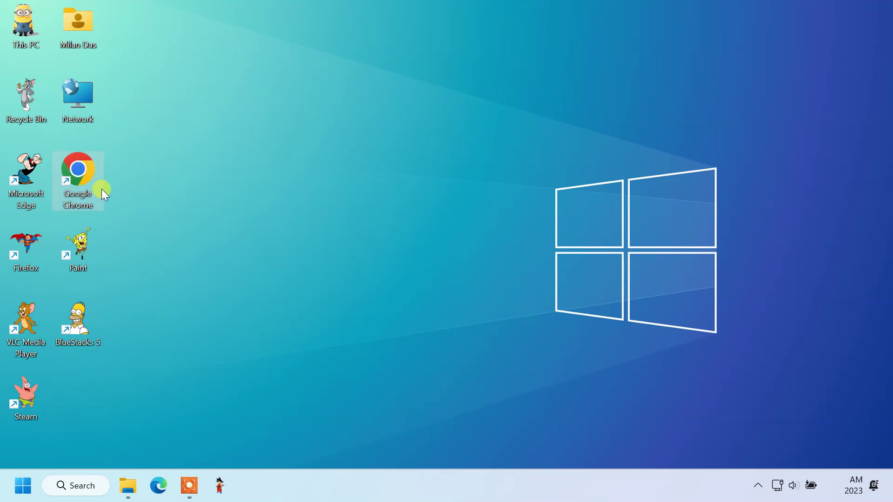
{"action": "left_click", "coordinate": [124, 218]}
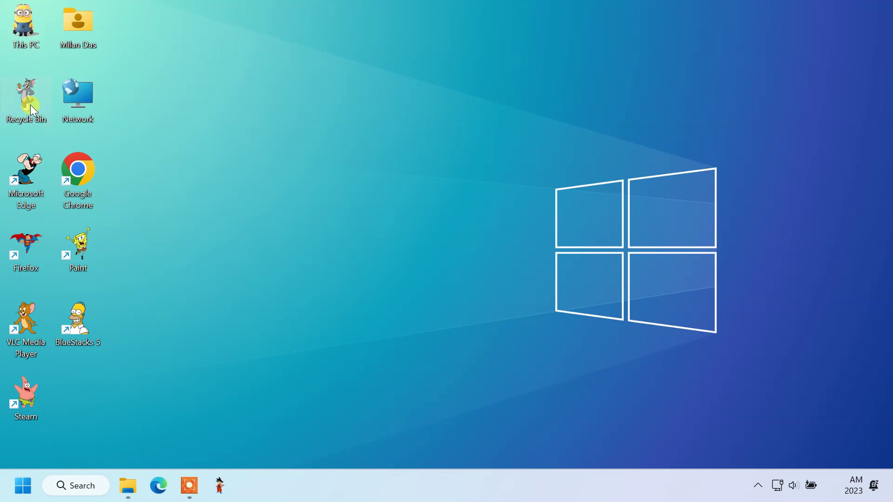
Open Desktop Icon Settings from Settings > Personalization > Themes.
{"action": "left_click", "coordinate": [22, 486]}
{"action": "left_click", "coordinate": [269, 155]}
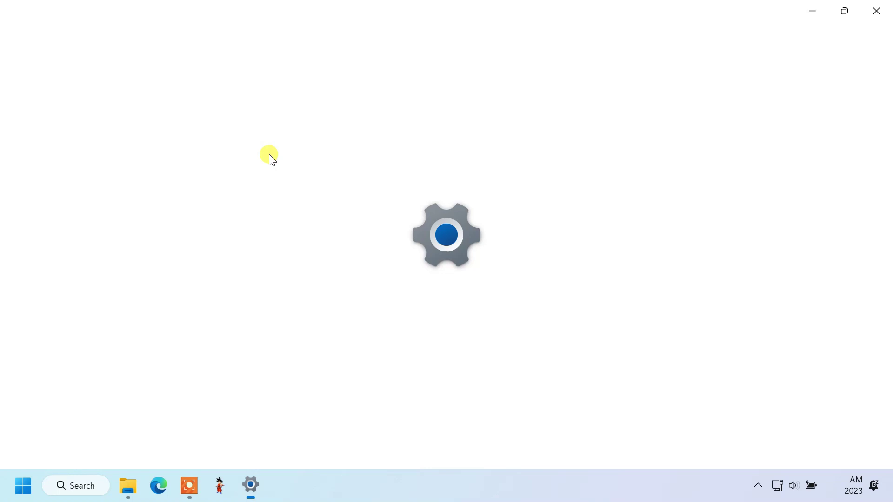
{"action": "left_click", "coordinate": [125, 233]}
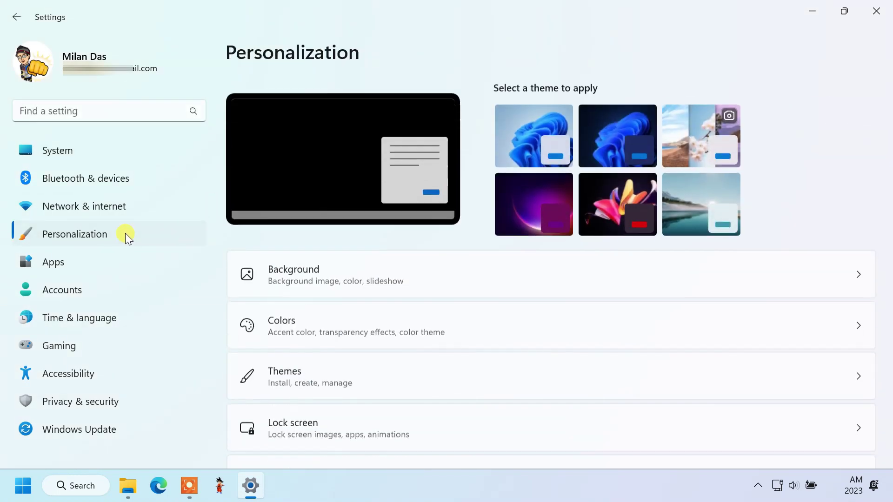
{"action": "left_click", "coordinate": [299, 367]}
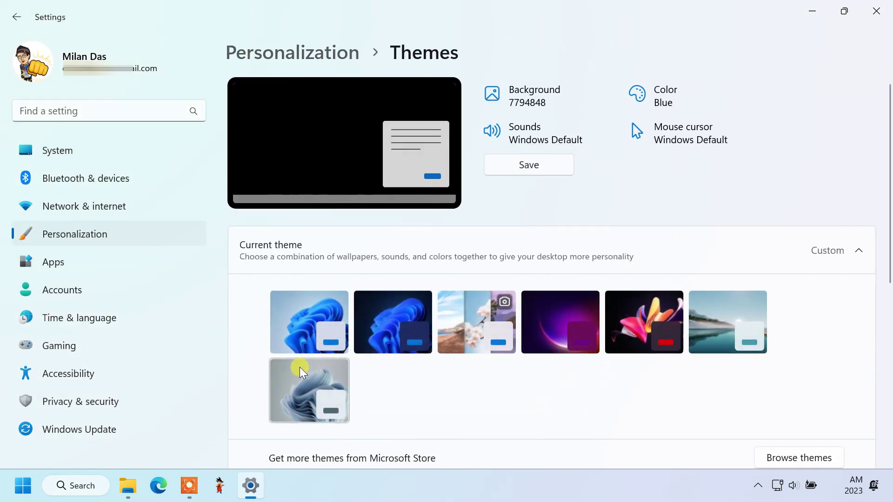
{"action": "scroll", "coordinate": [300, 366], "scroll_direction": "down", "scroll_amount": 4}
{"action": "left_click", "coordinate": [299, 367]}
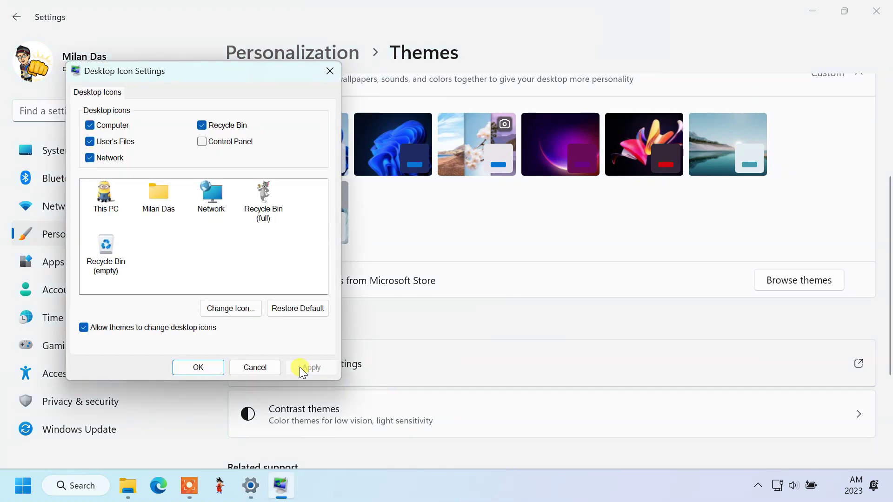
Restore the default icons for This PC and the full Recycle Bin, then apply.
{"action": "left_click", "coordinate": [119, 195]}
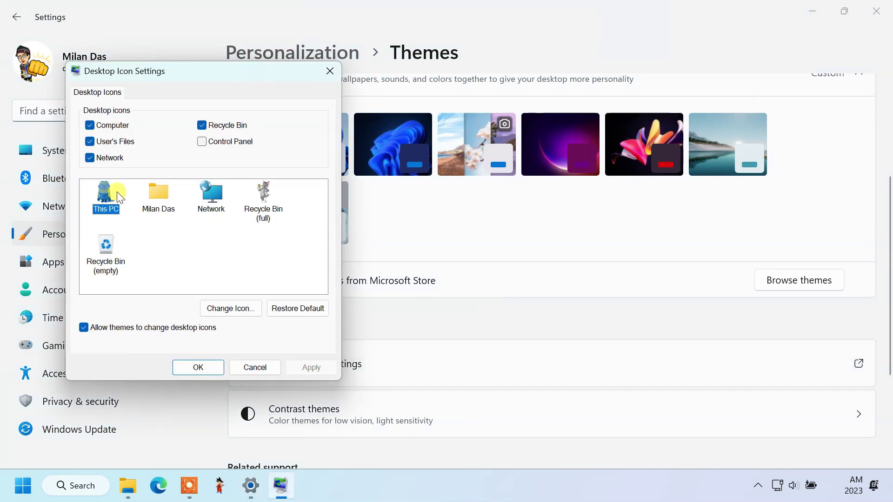
{"action": "left_click", "coordinate": [285, 309]}
{"action": "left_click", "coordinate": [267, 202]}
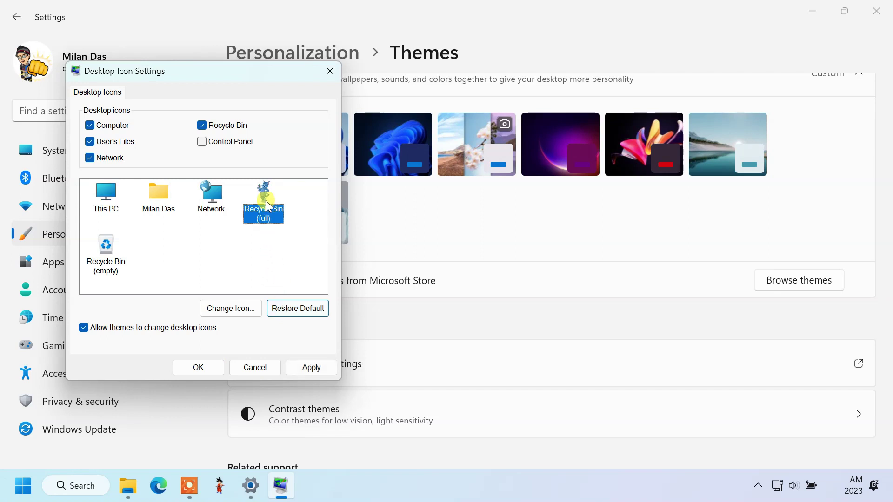
{"action": "left_click", "coordinate": [303, 308]}
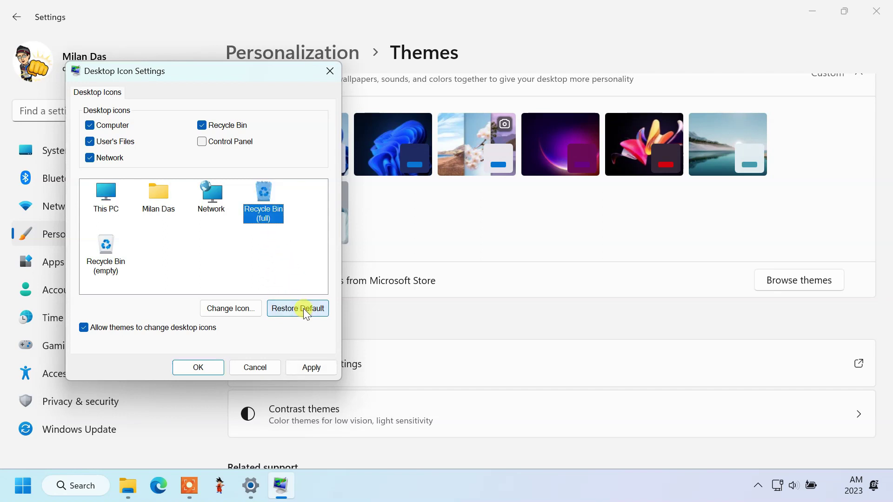
{"action": "left_click", "coordinate": [317, 369]}
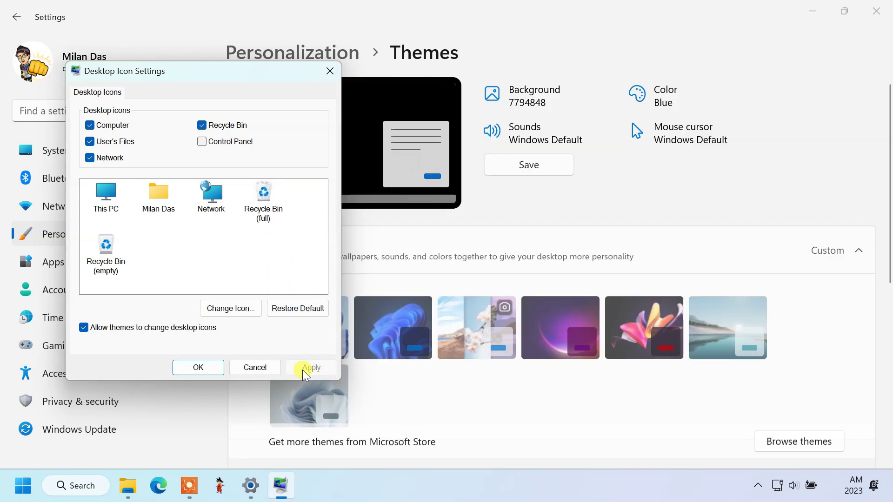
{"action": "left_click", "coordinate": [205, 367]}
Close Settings, revealing default This PC, Recycle Bin and Chrome icons on the desktop.
{"action": "left_click", "coordinate": [876, 11]}
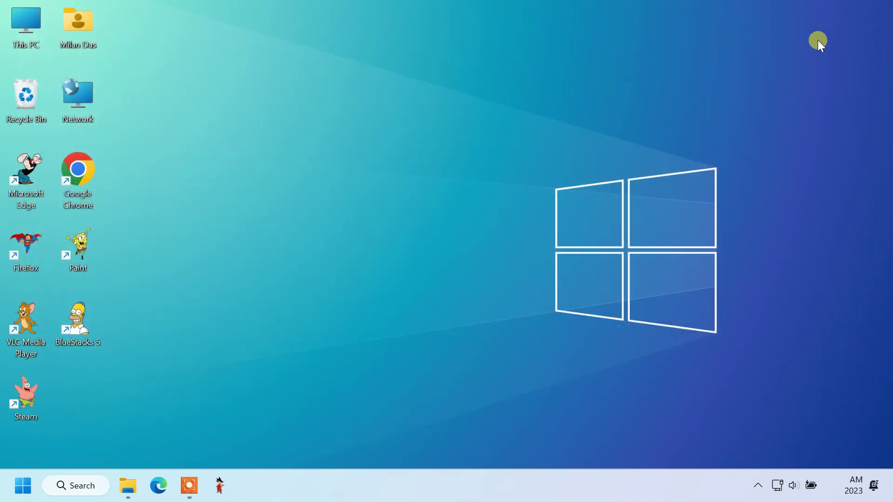